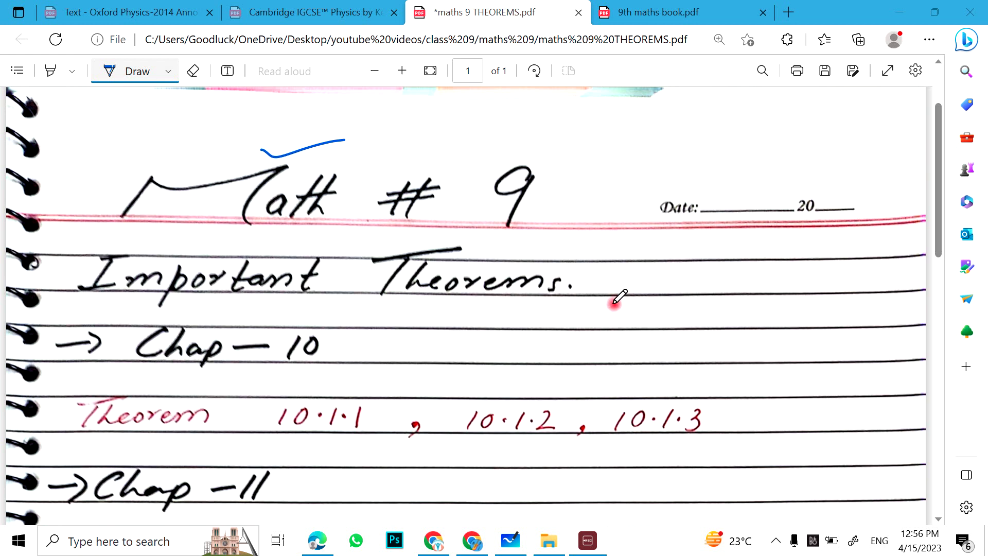
Step: Draw blue check marks above the Chapter 10 theorems 10·1·1 to 10·1·3 in the notes
scroll(742, 329, "down", 3)
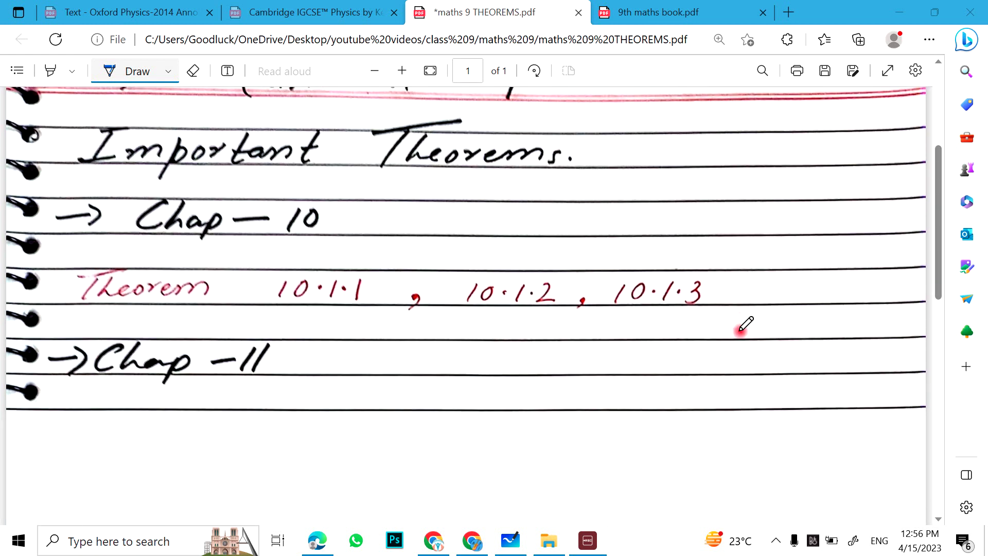
scroll(748, 315, "up", 2)
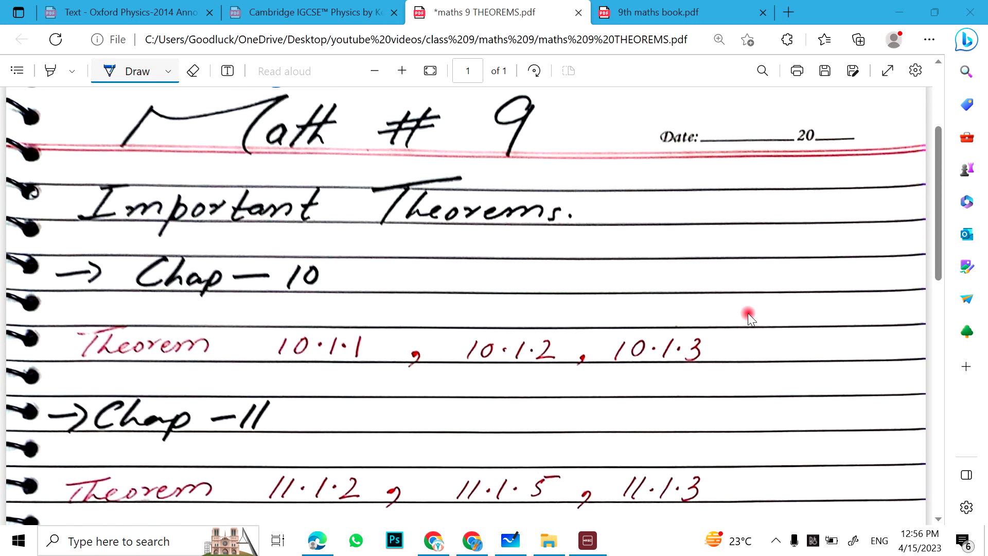
left_click_drag(337, 313, 377, 298)
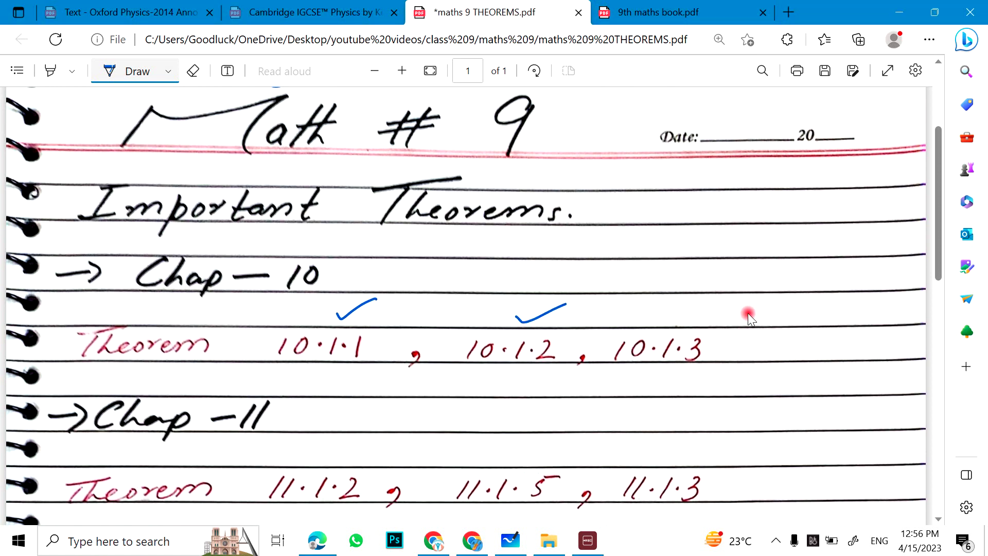
left_click_drag(663, 317, 725, 305)
Step: Tick theorems 12·1·4 and 12·1·6 in blue, and circle the (ALL) note on Chapter 12
scroll(782, 330, "down", 1)
scroll(788, 328, "down", 3)
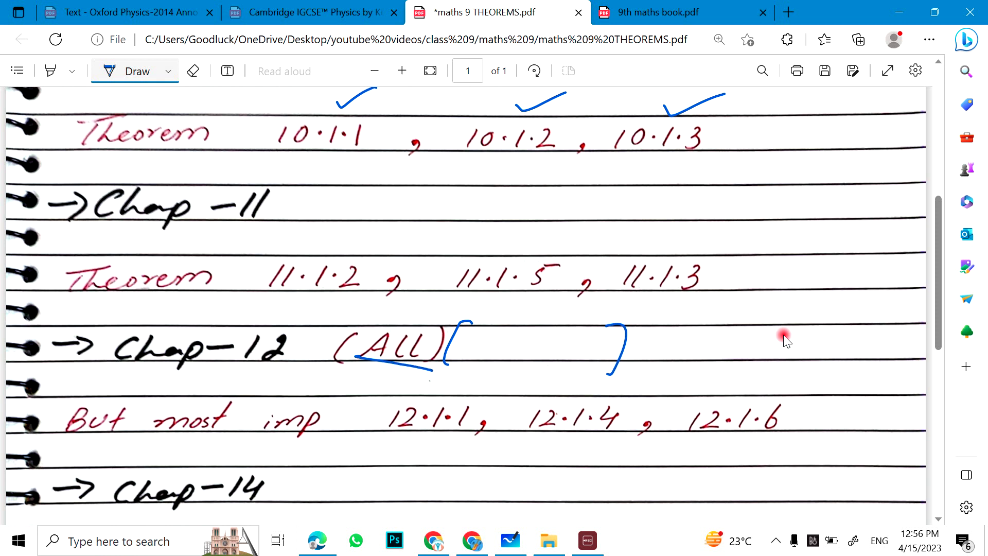
left_click_drag(606, 394, 640, 373)
left_click_drag(774, 399, 820, 382)
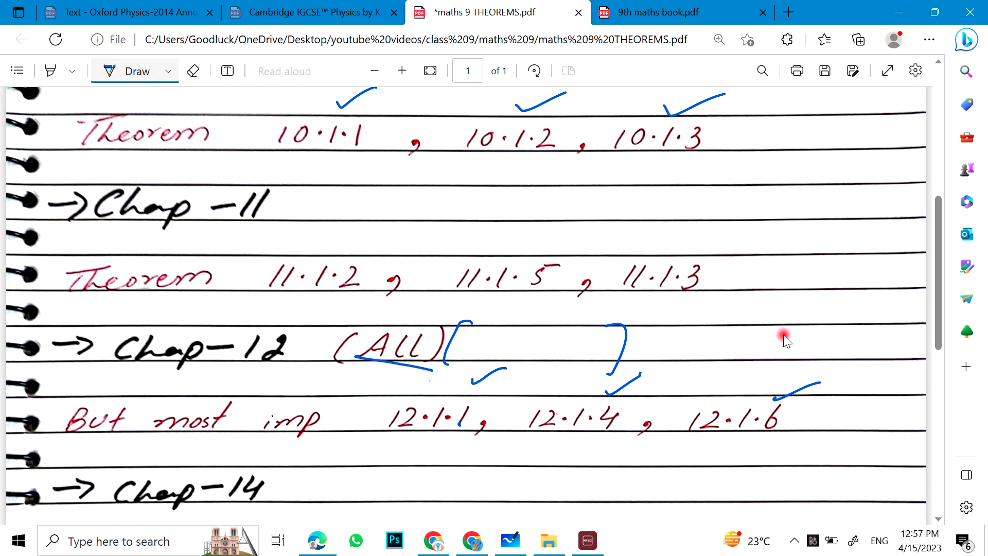
mouse_move(453, 297)
left_mouse_down()
mouse_move(501, 306)
mouse_move(420, 302)
left_mouse_up()
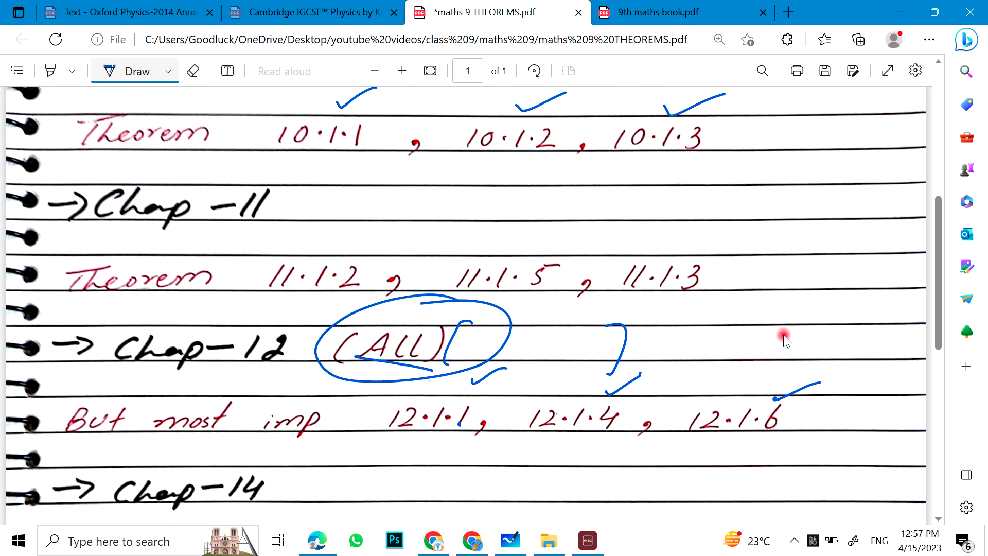
Step: Bracket Chapter 14's Review Exercise and write 'imp' inside the brackets in blue ink
scroll(571, 308, "down", 3)
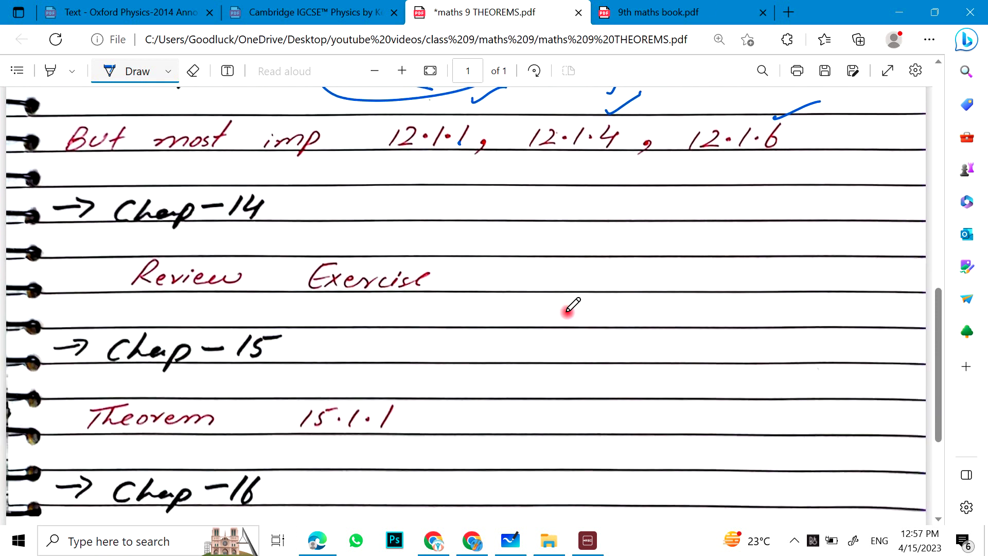
scroll(302, 302, "down", 5)
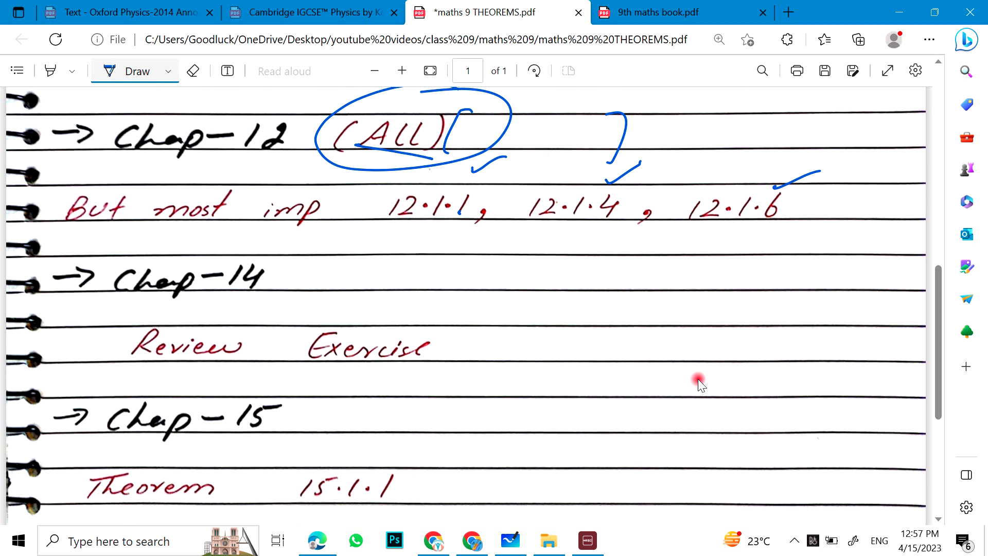
left_click_drag(587, 317, 585, 378)
left_click_drag(467, 346, 552, 359)
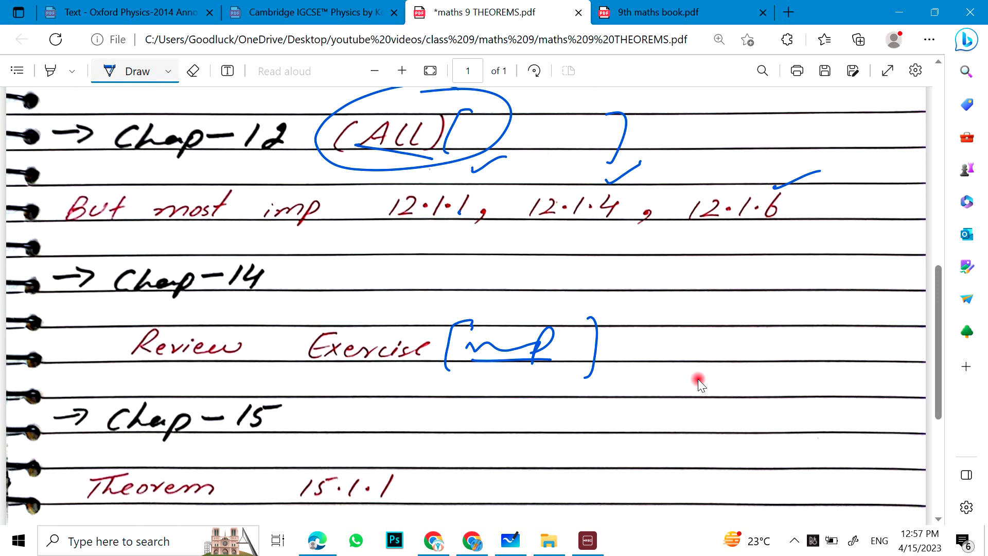
scroll(697, 379, "down", 4)
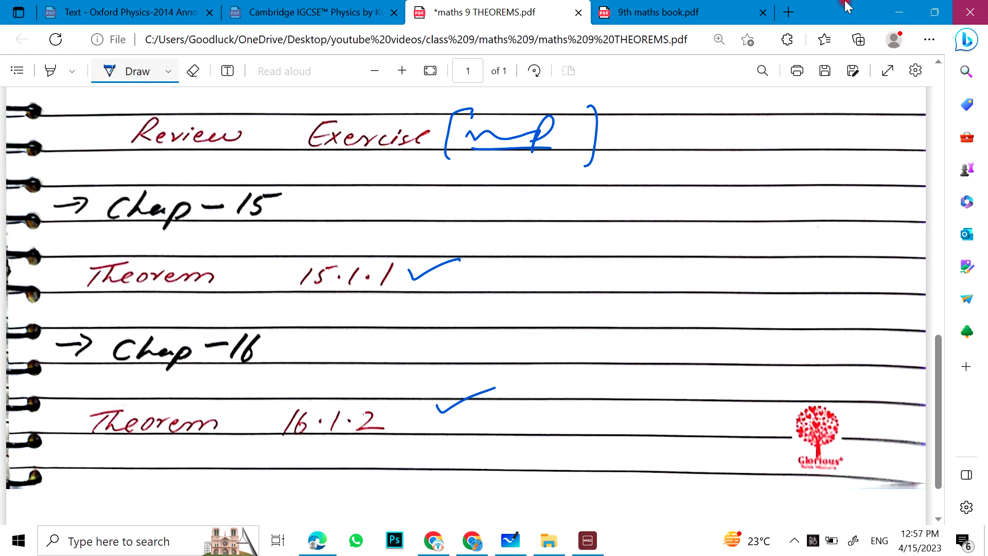
Step: Switch to 9th maths book.pdf and bring page 164 into view
left_click(692, 6)
scroll(565, 231, "down", 10)
scroll(564, 238, "up", 10)
scroll(573, 323, "up", 5)
scroll(199, 104, "down", 4)
Step: Circle questions 2–3 of the area exercise and underline 'area' in blue ink
left_click(132, 68)
scroll(417, 195, "down", 5)
mouse_move(376, 223)
left_mouse_down()
mouse_move(406, 212)
mouse_move(548, 210)
mouse_move(599, 236)
mouse_move(618, 257)
mouse_move(626, 314)
mouse_move(683, 411)
mouse_move(548, 438)
mouse_move(373, 428)
mouse_move(345, 213)
left_mouse_up()
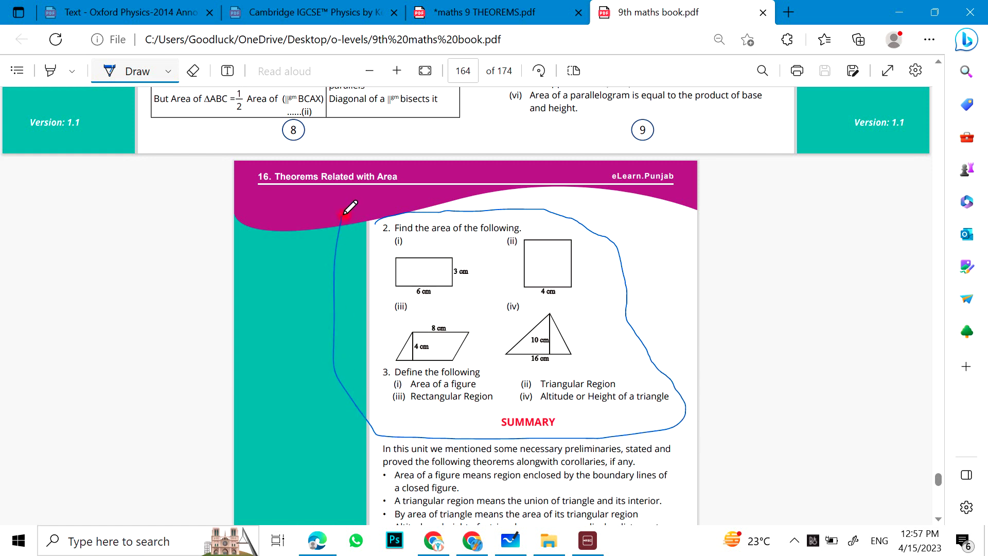
left_click_drag(444, 236, 471, 235)
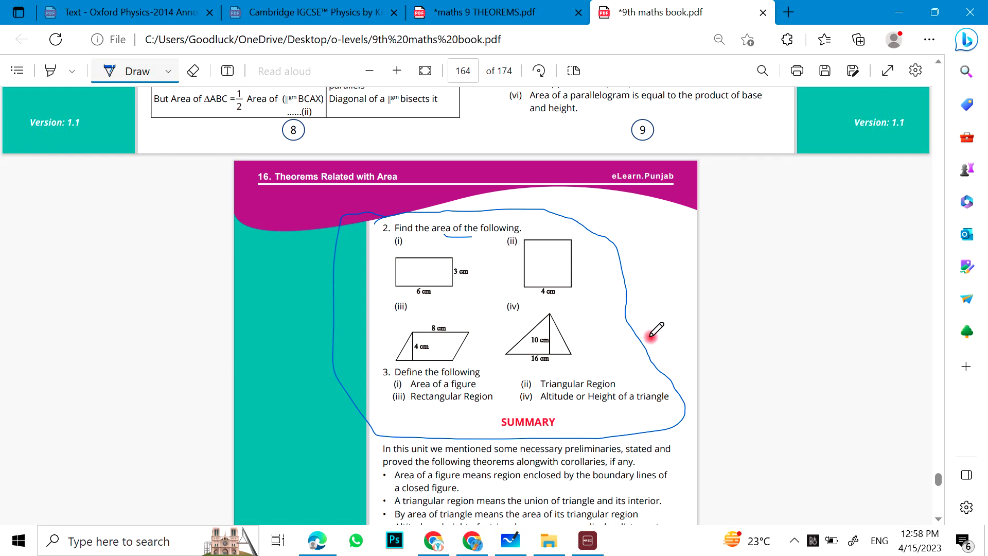
Step: Scroll back in the book and switch the Draw pen to thicker red ink
scroll(572, 277, "up", 2)
scroll(571, 278, "down", 14)
scroll(569, 288, "up", 3)
scroll(563, 293, "up", 6)
scroll(652, 283, "up", 8)
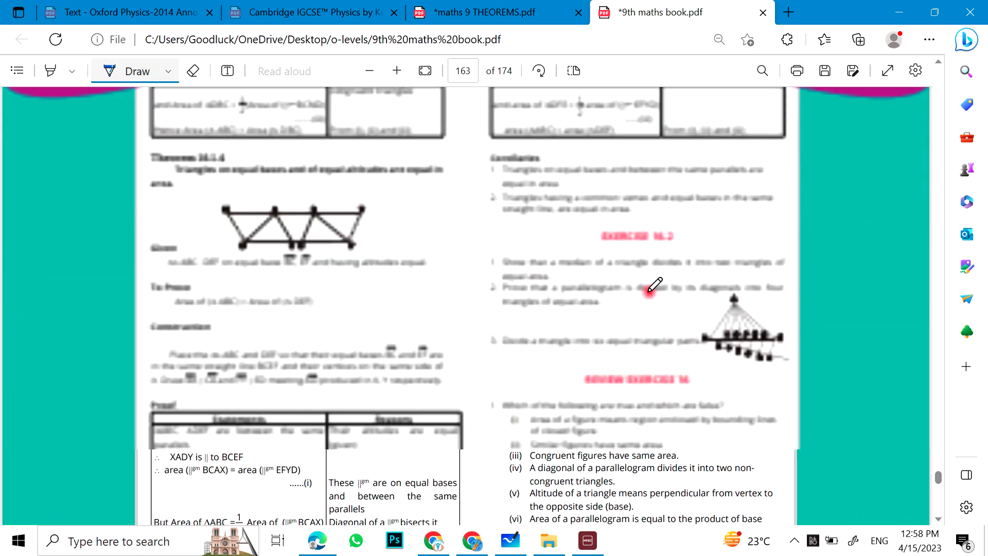
scroll(652, 285, "up", 15)
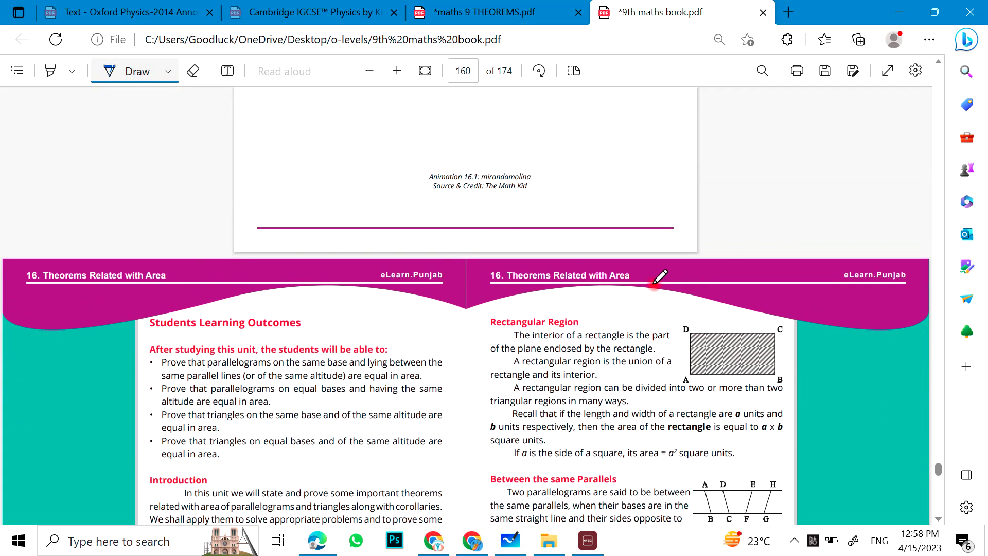
scroll(659, 277, "up", 15)
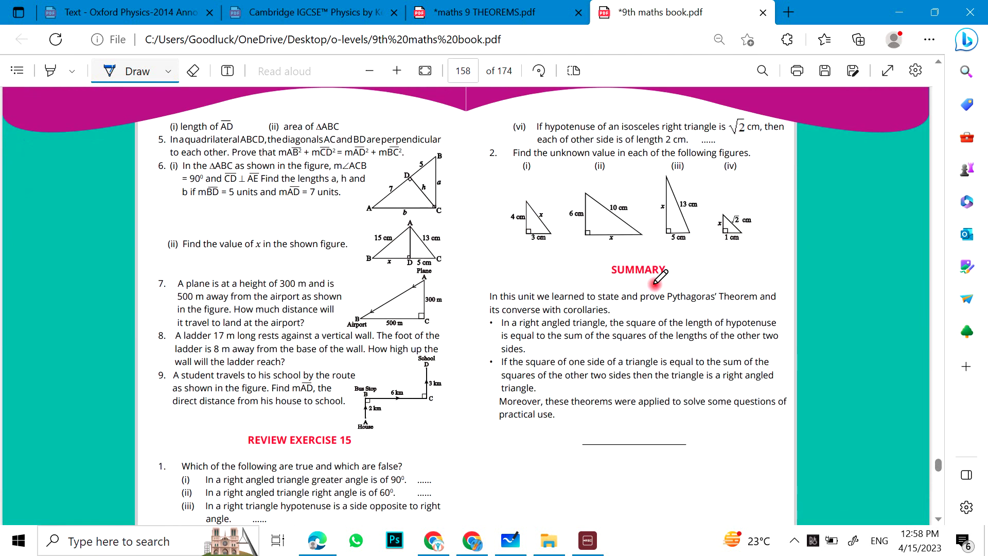
left_click(168, 72)
left_click(212, 161)
left_click(230, 359)
left_click(651, 272)
Step: Circle the Review Exercise 15 questions in red
scroll(471, 203, "down", 4)
mouse_move(245, 214)
left_mouse_down()
mouse_move(339, 207)
mouse_move(387, 231)
mouse_move(278, 243)
mouse_move(229, 228)
left_mouse_up()
mouse_move(163, 232)
left_mouse_down()
mouse_move(191, 260)
mouse_move(189, 237)
left_mouse_up()
scroll(646, 315, "up", 4)
scroll(644, 318, "up", 1)
mouse_move(776, 172)
left_mouse_down()
mouse_move(558, 171)
mouse_move(448, 236)
mouse_move(486, 342)
mouse_move(759, 354)
mouse_move(818, 247)
mouse_move(784, 150)
left_mouse_up()
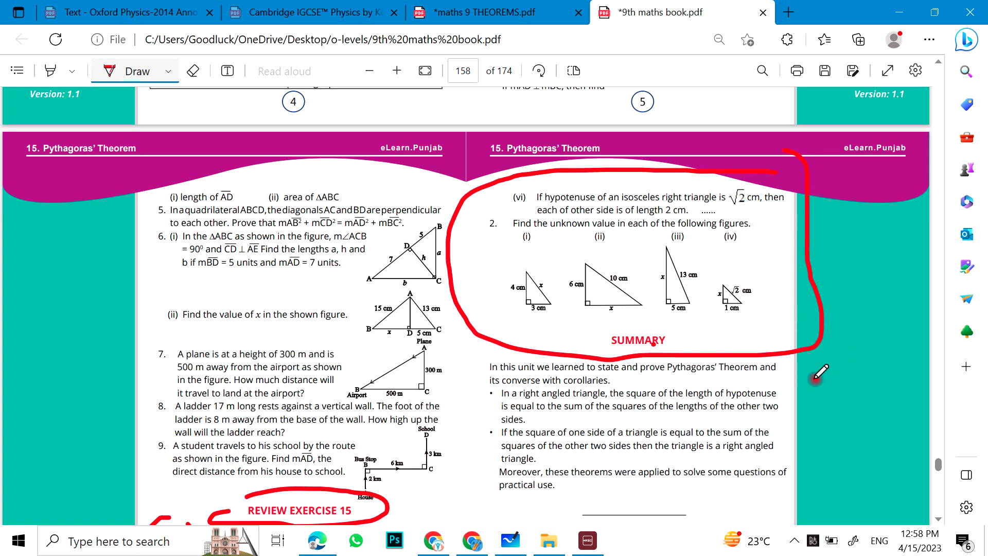
Step: Circle the EXERCISE 15 heading and mark question 1 and its side lengths in red
scroll(833, 372, "up", 10)
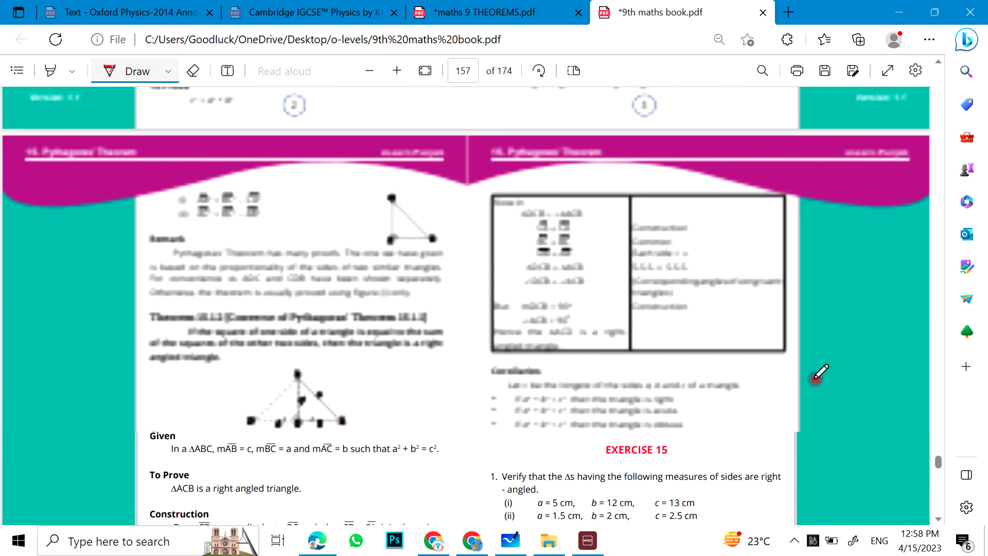
scroll(816, 378, "down", 5)
mouse_move(596, 162)
left_mouse_down()
mouse_move(666, 167)
mouse_move(630, 191)
mouse_move(603, 157)
left_mouse_up()
mouse_move(483, 181)
left_mouse_down()
mouse_move(519, 184)
mouse_move(465, 197)
left_mouse_up()
left_click_drag(713, 222, 720, 269)
Step: Check the Chap-14 note in the handwritten THEOREMS document
scroll(726, 355, "up", 15)
scroll(727, 369, "up", 10)
scroll(727, 371, "down", 3)
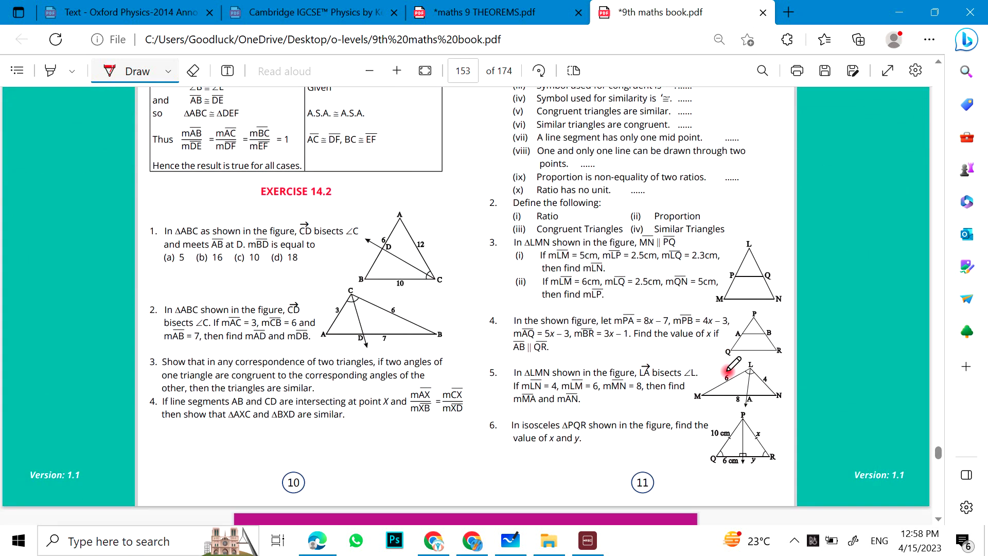
scroll(638, 226, "up", 4)
scroll(638, 232, "down", 3)
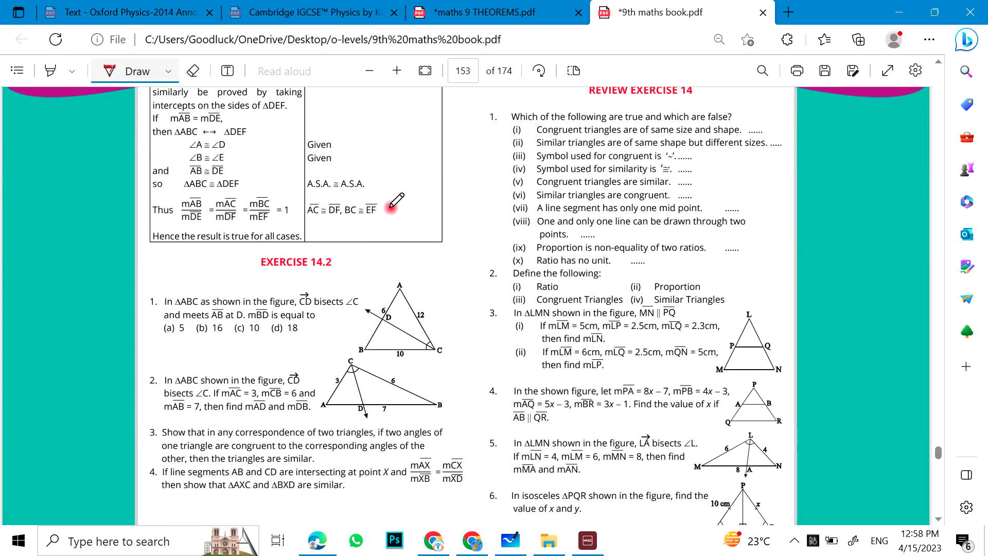
left_click(485, 9)
scroll(482, 354, "up", 4)
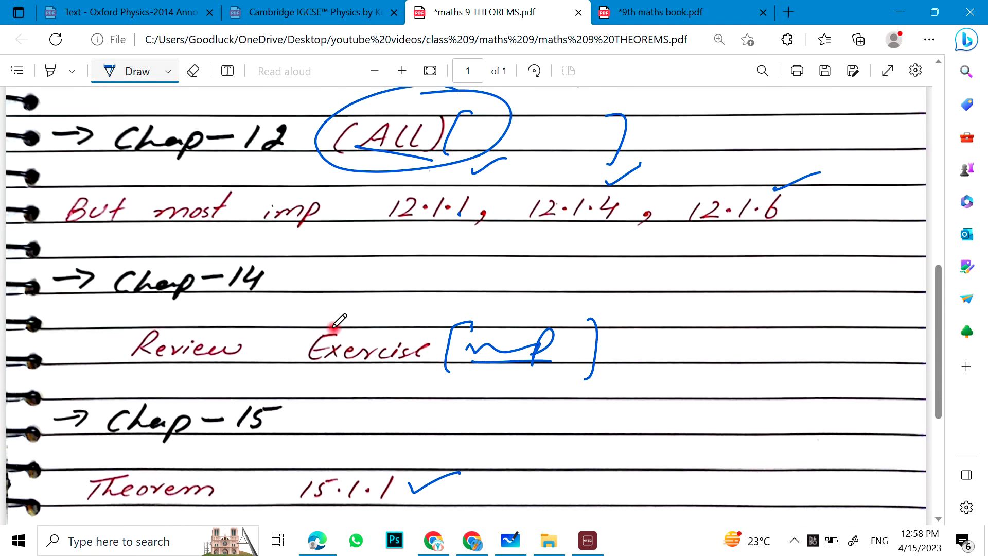
mouse_move(357, 230)
left_mouse_down()
mouse_move(204, 217)
mouse_move(129, 394)
left_mouse_up()
Step: Back in the 9th maths book, loop Review Exercise 14 questions 2–6 in red
left_click(705, 15)
scroll(561, 266, "down", 2)
scroll(697, 257, "up", 1)
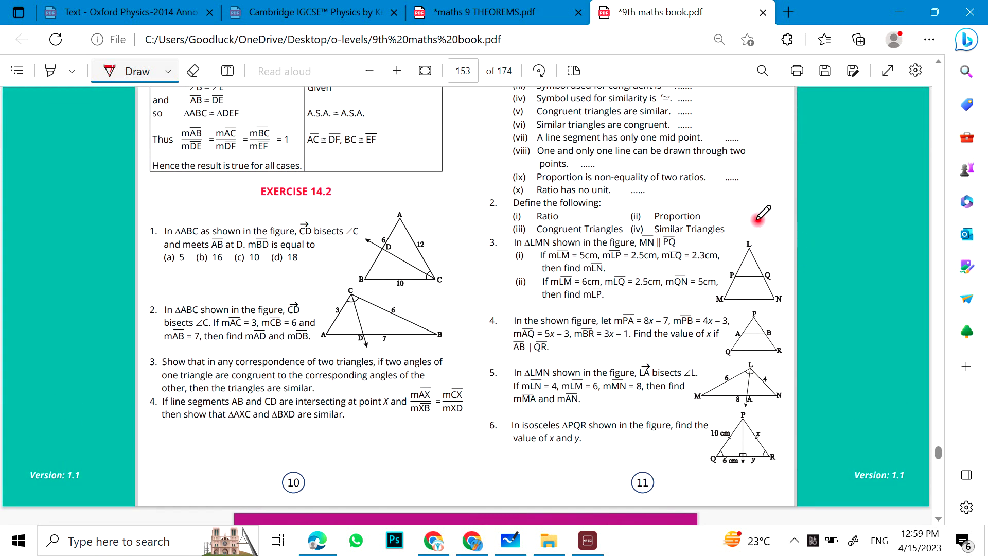
mouse_move(760, 221)
left_mouse_down()
mouse_move(553, 217)
mouse_move(426, 371)
mouse_move(586, 472)
mouse_move(774, 503)
left_mouse_up()
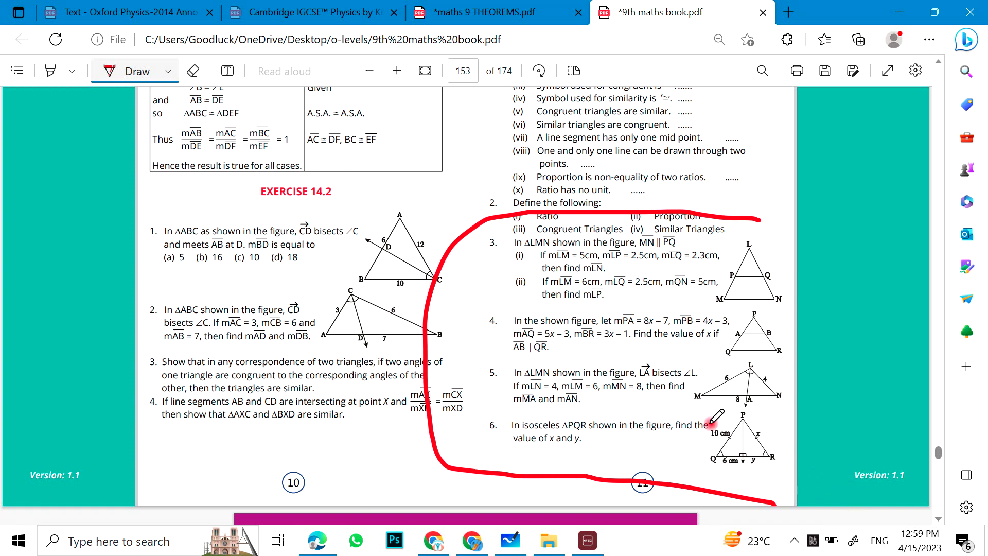
Step: On page 146, bracket question 1 of Review Exercise 13 in red
scroll(711, 421, "up", 15)
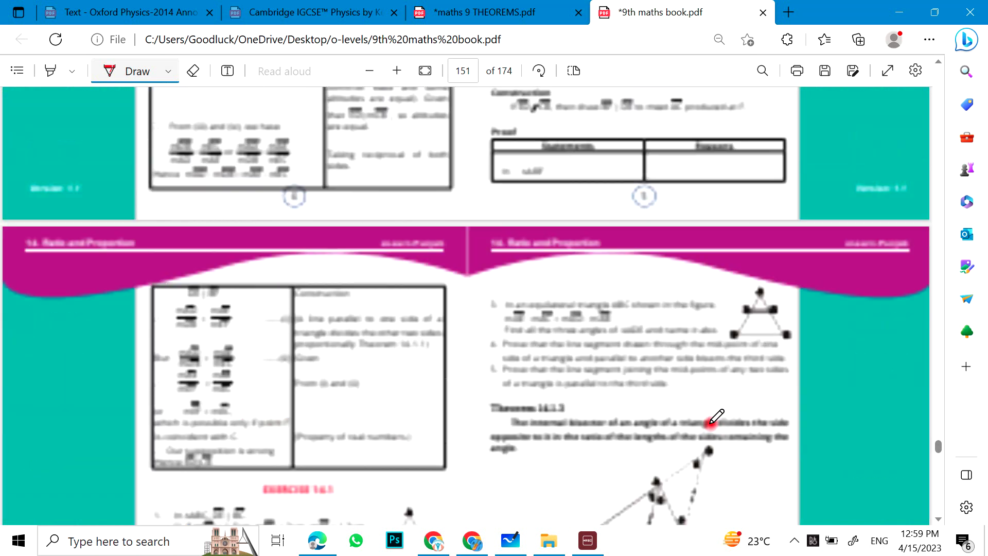
scroll(711, 421, "up", 15)
scroll(711, 420, "up", 10)
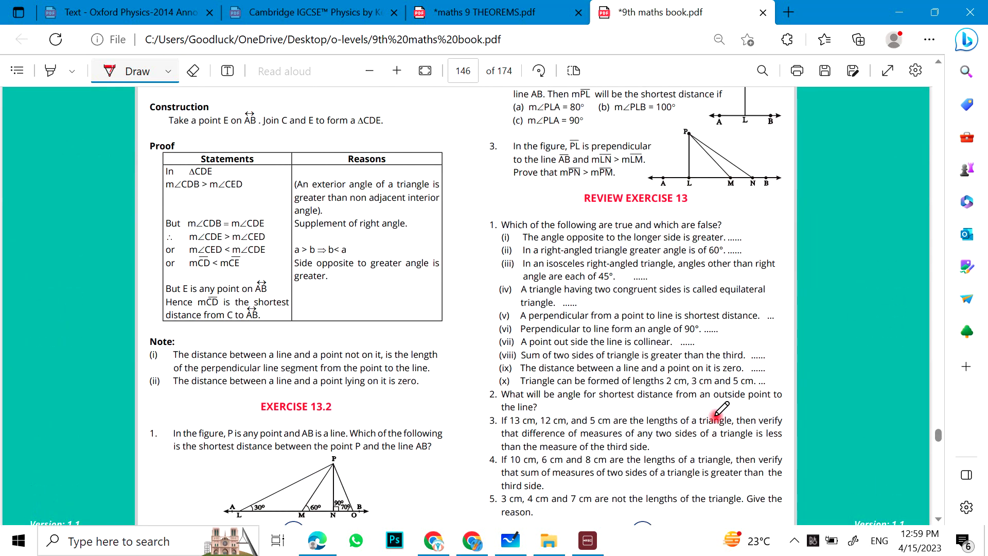
scroll(724, 406, "down", 3)
scroll(725, 407, "up", 6)
mouse_move(480, 342)
left_mouse_down()
mouse_move(523, 368)
mouse_move(480, 379)
left_mouse_up()
Step: Scroll up to page 139 showing Exercise 12.3 and Review Exercise 12
scroll(494, 362, "up", 20)
scroll(520, 374, "up", 20)
scroll(624, 360, "down", 3)
Step: Draw a red loop around Review Exercise 12 questions 2–6
scroll(512, 358, "up", 4)
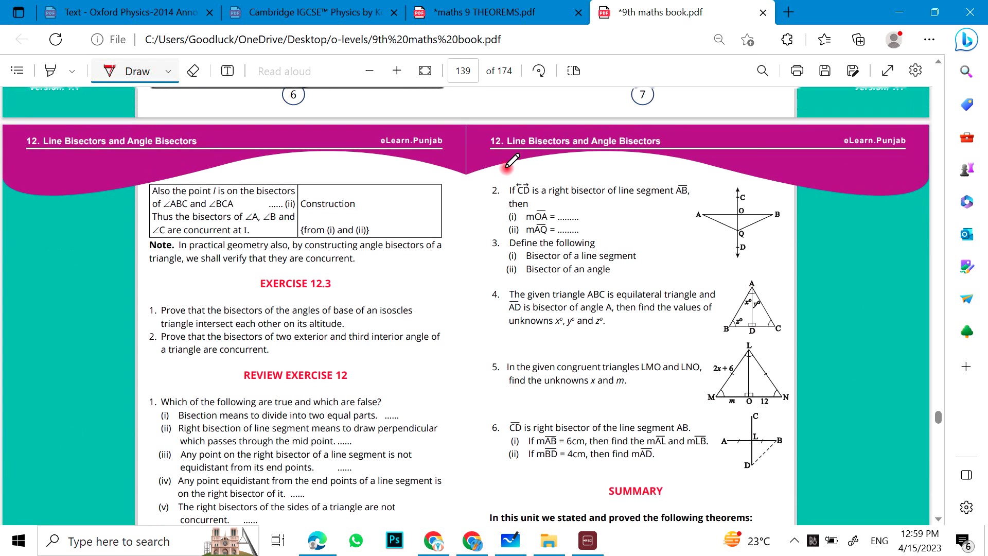
mouse_move(553, 168)
left_mouse_down()
mouse_move(482, 204)
mouse_move(476, 449)
mouse_move(523, 477)
mouse_move(787, 483)
mouse_move(811, 165)
left_mouse_up()
left_click_drag(555, 145, 547, 160)
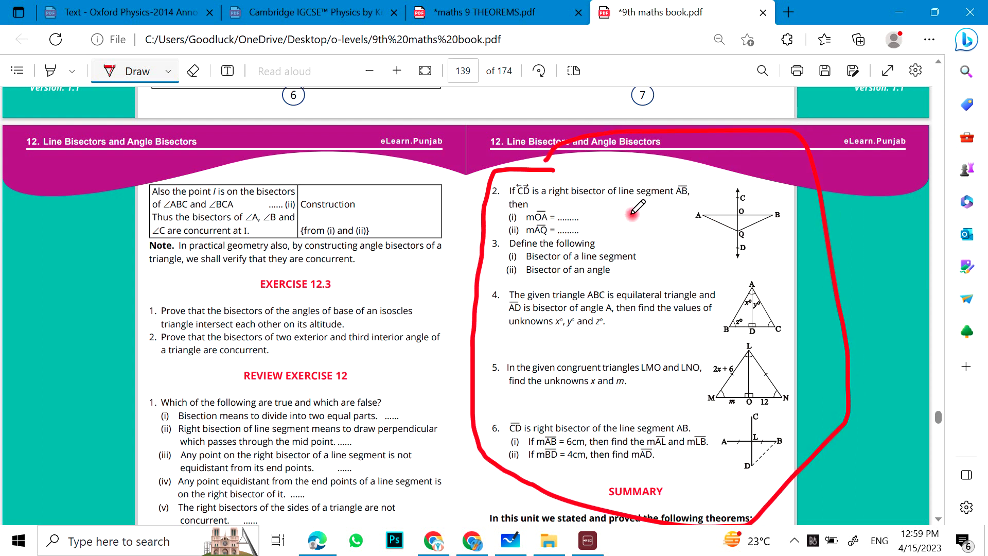
Step: Add red dashes beside questions 2, 4 and 5
left_click_drag(632, 217, 666, 215)
left_click_drag(672, 331, 710, 311)
left_click_drag(656, 396, 674, 394)
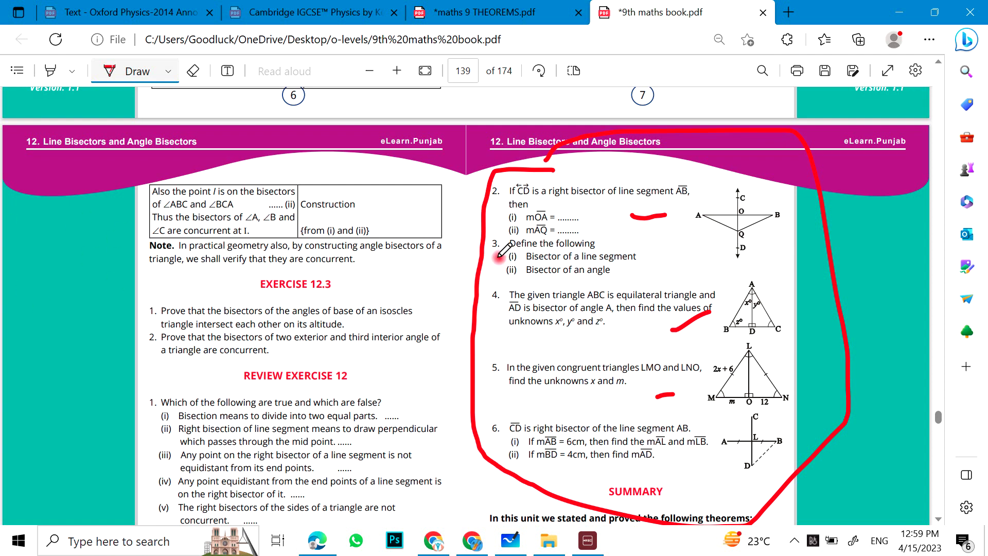
scroll(495, 238, "up", 15)
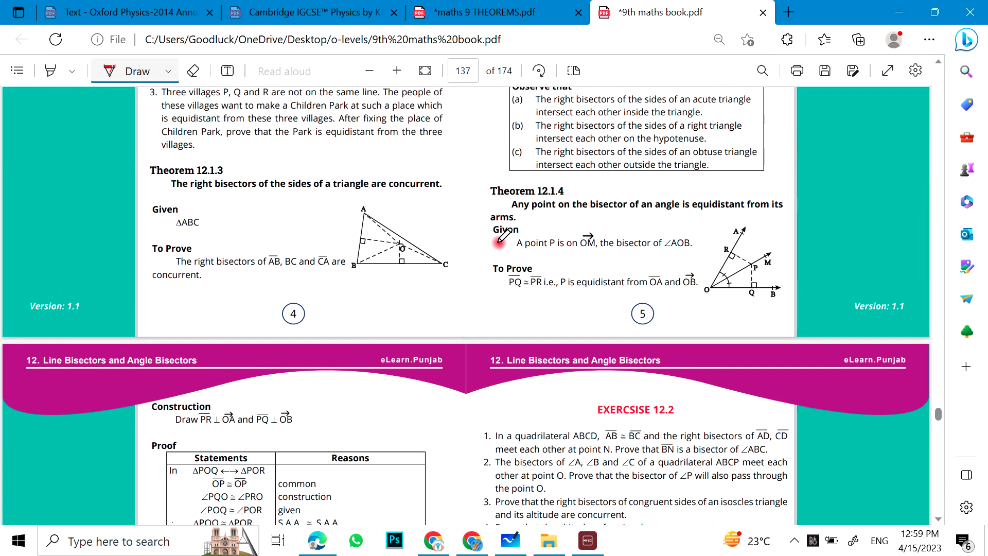
Step: Bracket question 5 of the Parallelograms and Triangles exercise in red
scroll(506, 244, "up", 20)
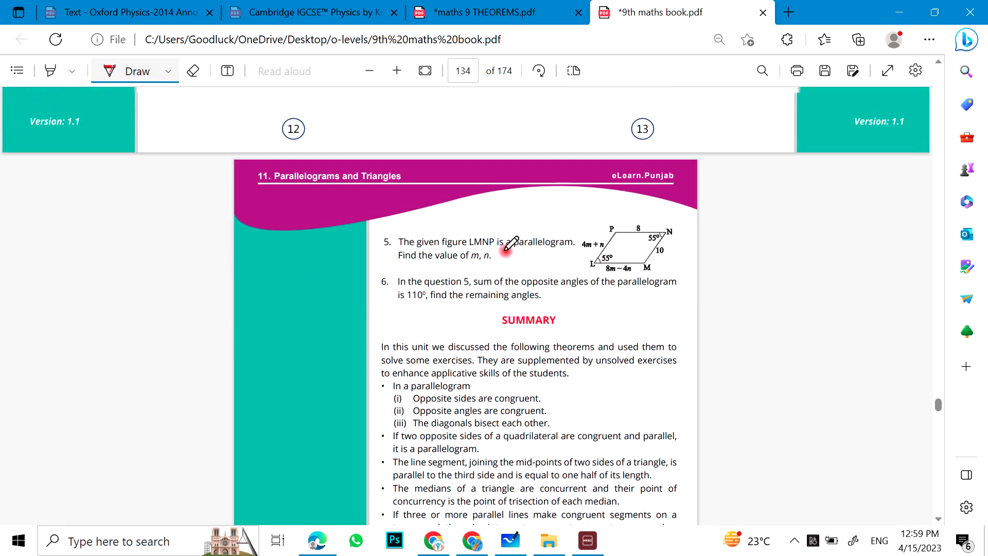
scroll(551, 230, "up", 10)
scroll(568, 216, "down", 20)
scroll(566, 219, "up", 15)
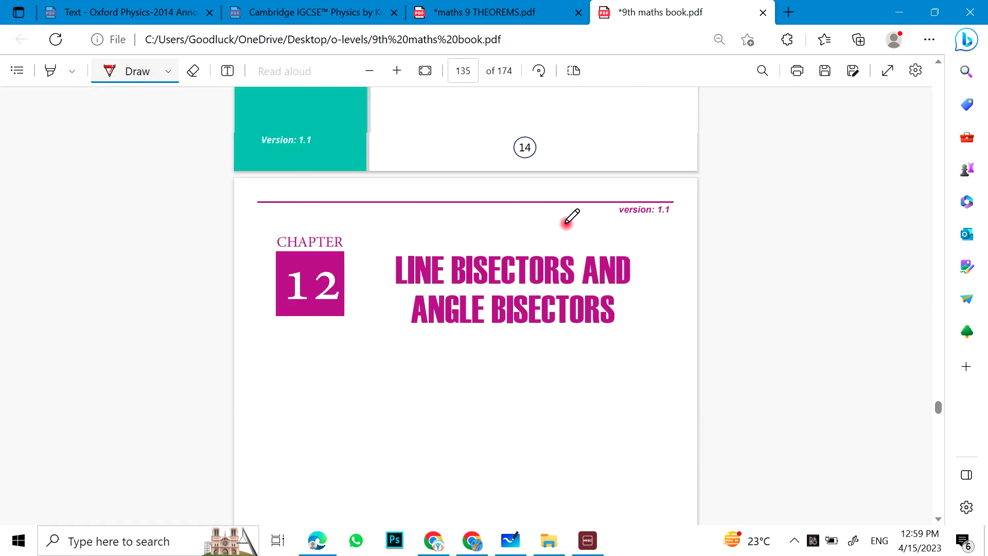
mouse_move(382, 299)
left_mouse_down()
mouse_move(381, 355)
mouse_move(381, 329)
left_mouse_up()
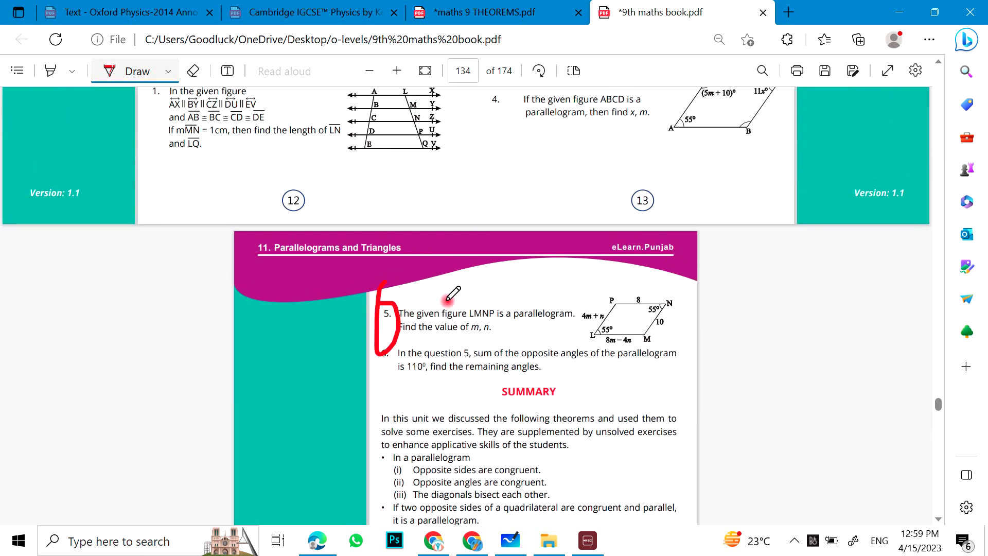
Step: Circle question 4 about parallelogram ABCD in red, then move up to page 126
scroll(490, 301, "up", 4)
mouse_move(510, 291)
left_mouse_down()
mouse_move(516, 346)
mouse_move(498, 247)
left_mouse_up()
scroll(493, 165, "up", 3)
mouse_move(497, 283)
left_mouse_down()
mouse_move(484, 301)
mouse_move(512, 330)
mouse_move(501, 293)
left_mouse_up()
scroll(556, 350, "up", 20)
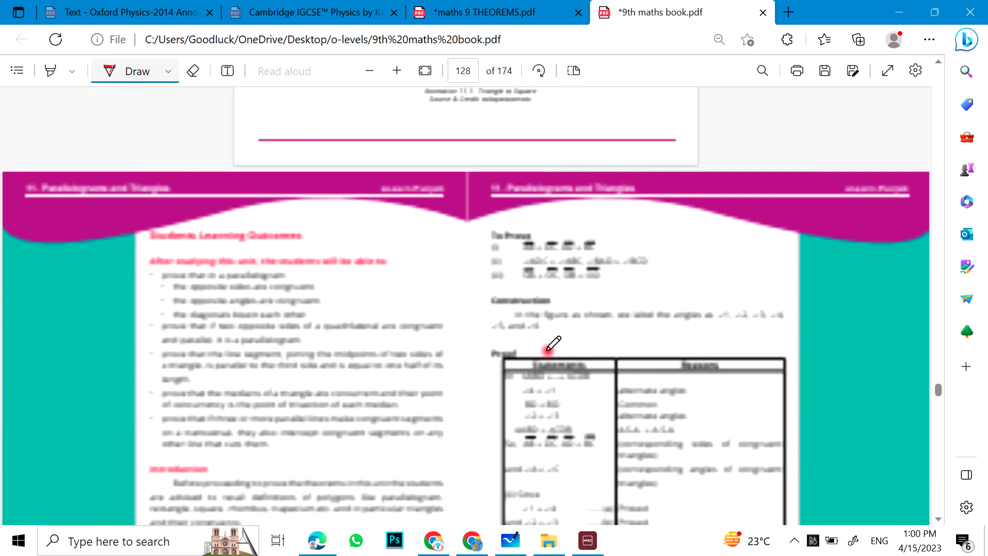
scroll(547, 350, "up", 10)
Step: Circle question 5 and its two triangles, and bracket questions 3 and 4 in red
mouse_move(346, 216)
left_mouse_down()
mouse_move(614, 220)
mouse_move(650, 385)
mouse_move(363, 323)
mouse_move(375, 238)
left_mouse_up()
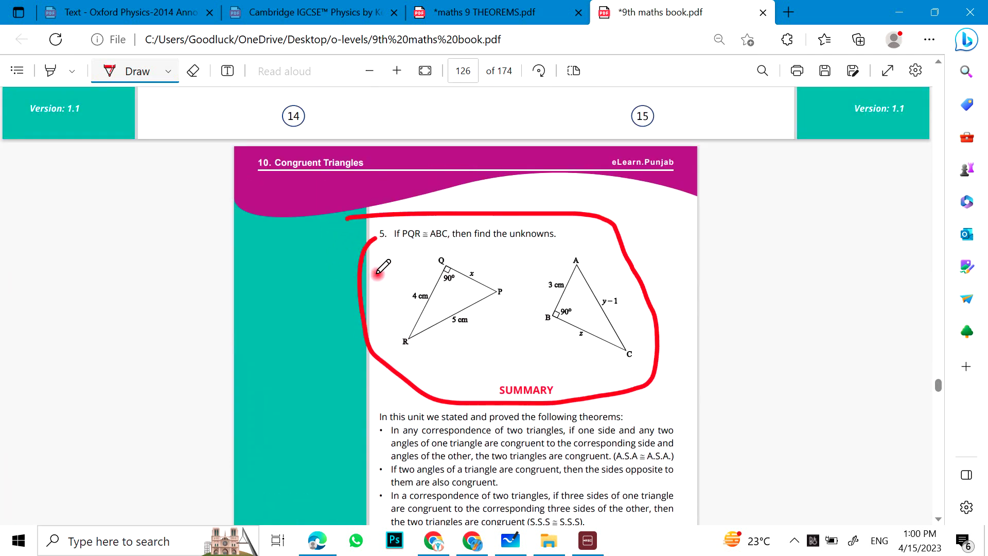
scroll(378, 271, "up", 6)
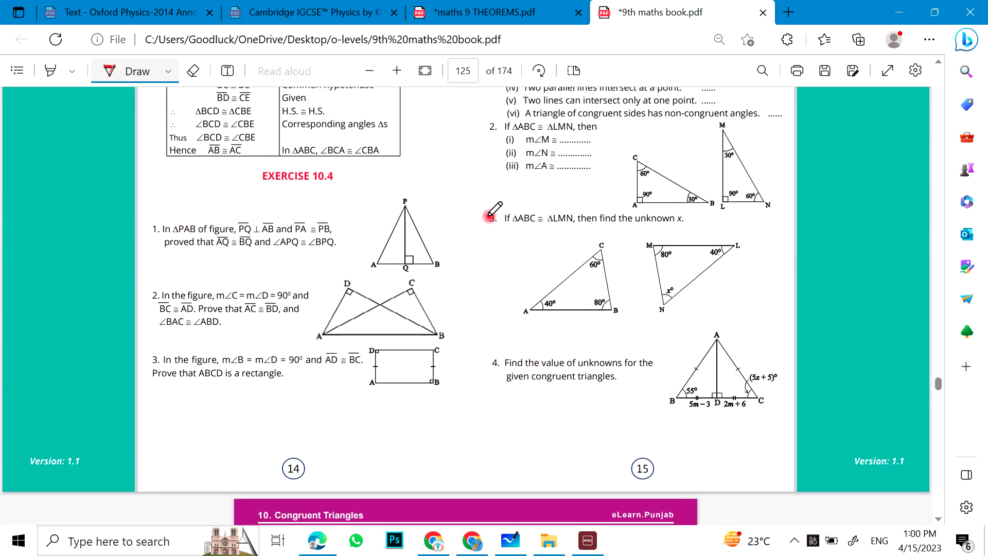
left_click_drag(487, 205, 481, 220)
left_click_drag(496, 346, 509, 368)
Step: Underline the Review Exercise 10 heading in red on page 125
scroll(509, 368, "up", 4)
mouse_move(720, 198)
left_mouse_down()
mouse_move(562, 191)
mouse_move(635, 234)
mouse_move(656, 231)
left_mouse_up()
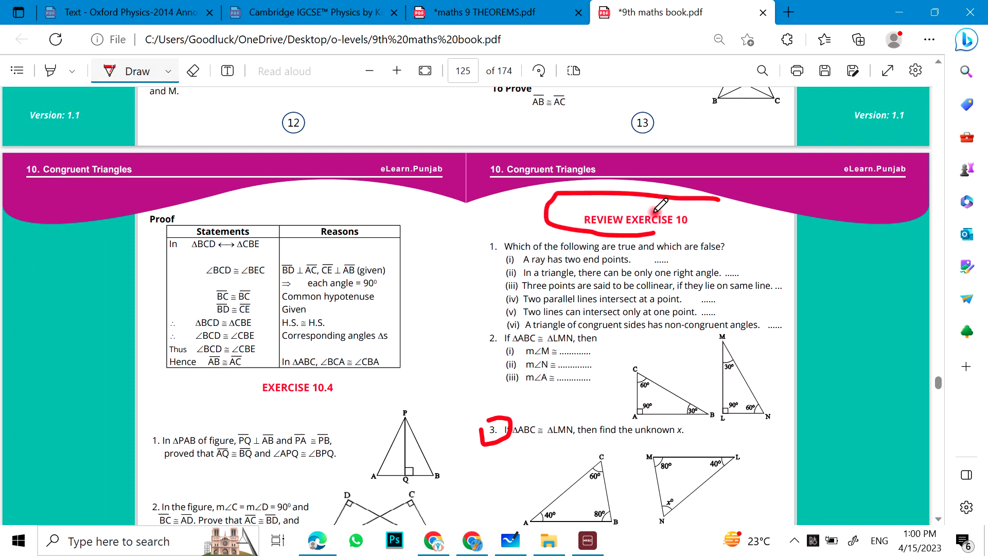
scroll(797, 252, "down", 4)
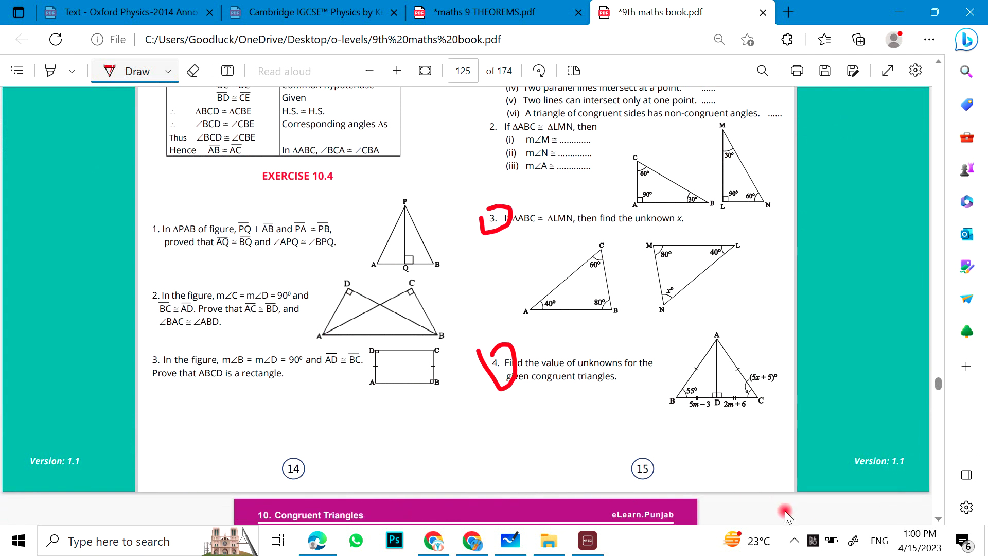
scroll(608, 297, "up", 1)
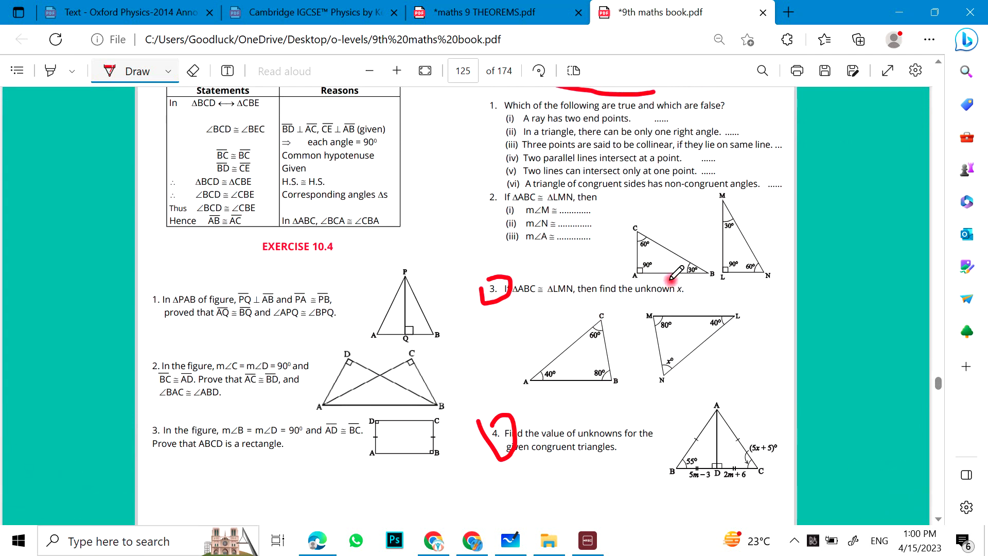